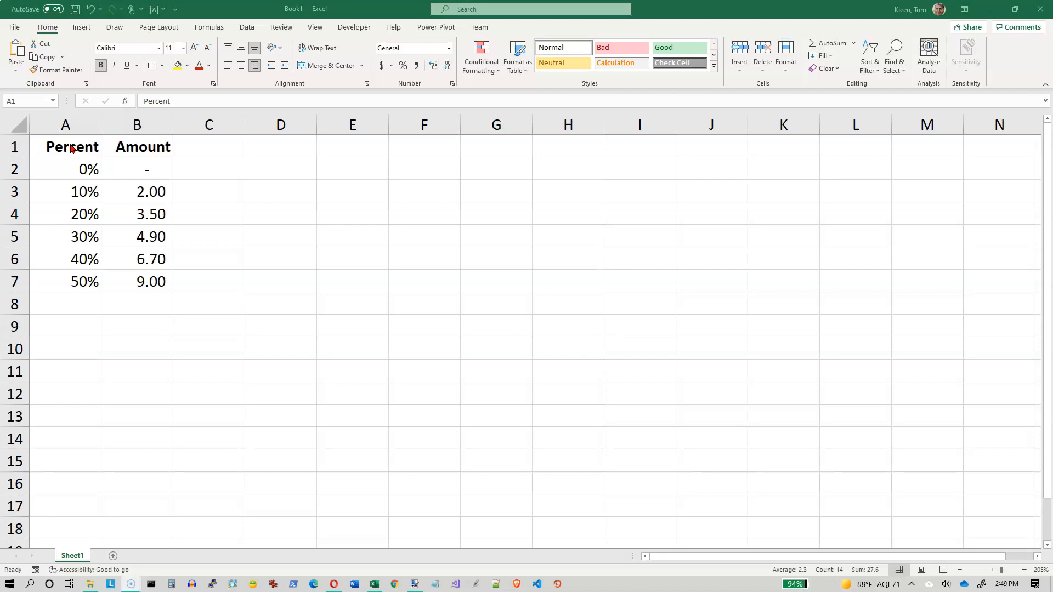
Insert a plain Scatter chart from the Percent and Amount data in A1:B7.
{"action": "key", "text": "ctrl+a"}
{"action": "left_click_drag", "start_coordinate": [74, 148], "coordinate": [140, 275]}
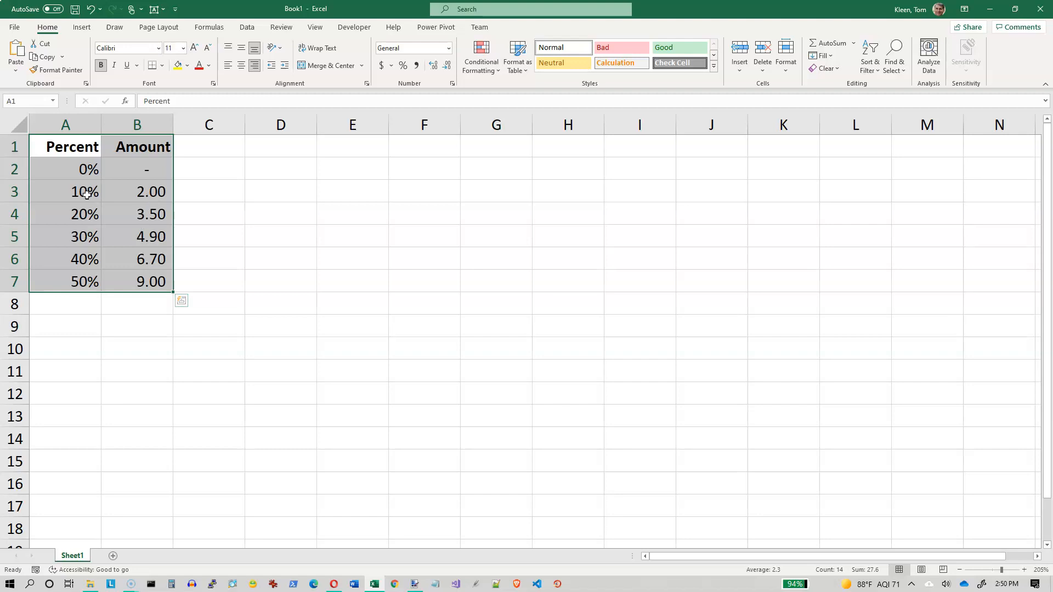
{"action": "left_click_drag", "start_coordinate": [71, 147], "coordinate": [148, 273]}
{"action": "left_click", "coordinate": [82, 28]}
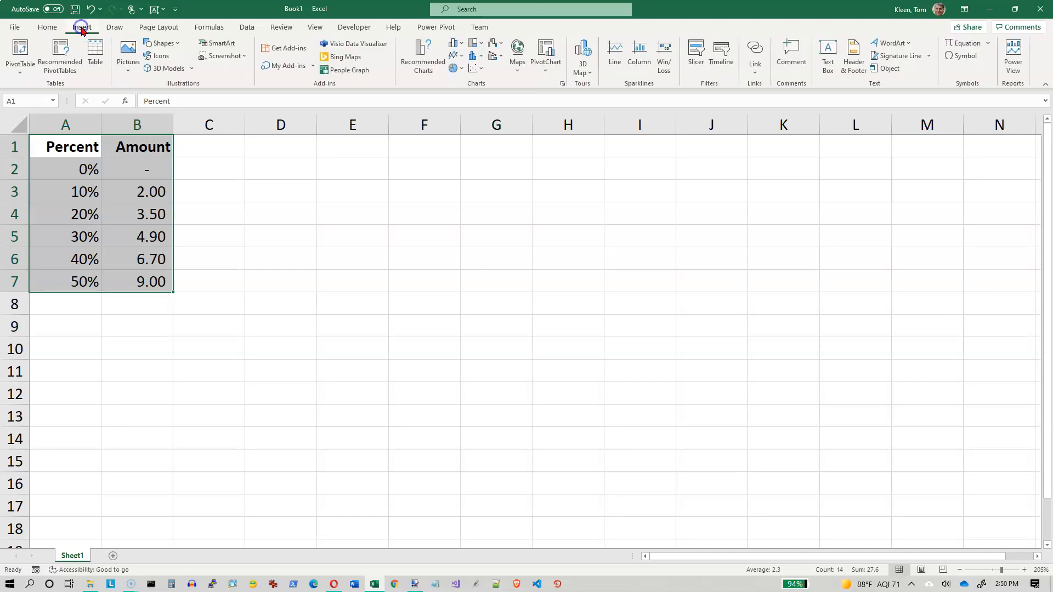
{"action": "left_click", "coordinate": [485, 72]}
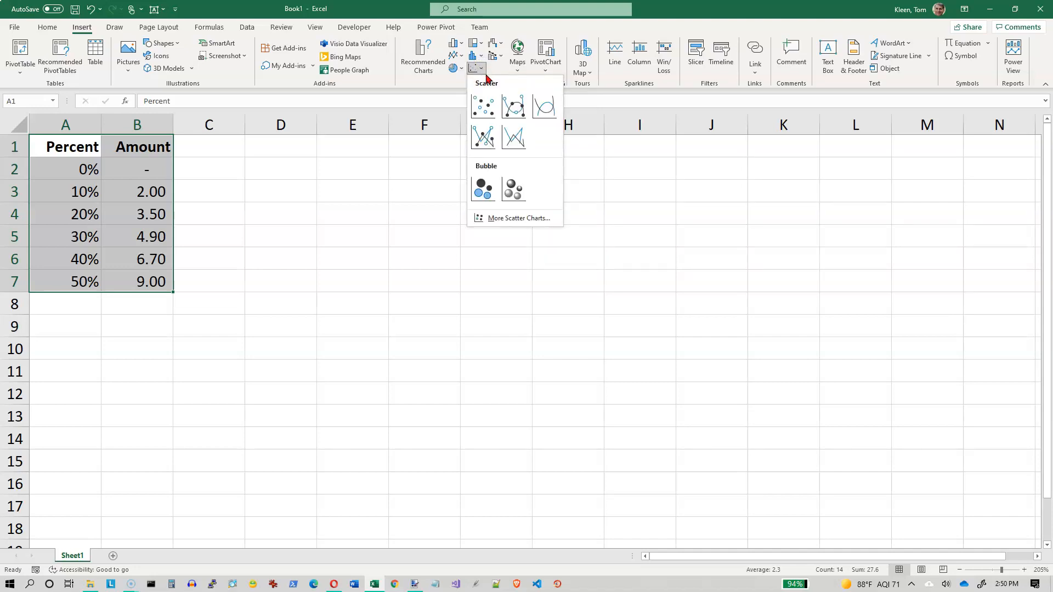
{"action": "left_click", "coordinate": [486, 110]}
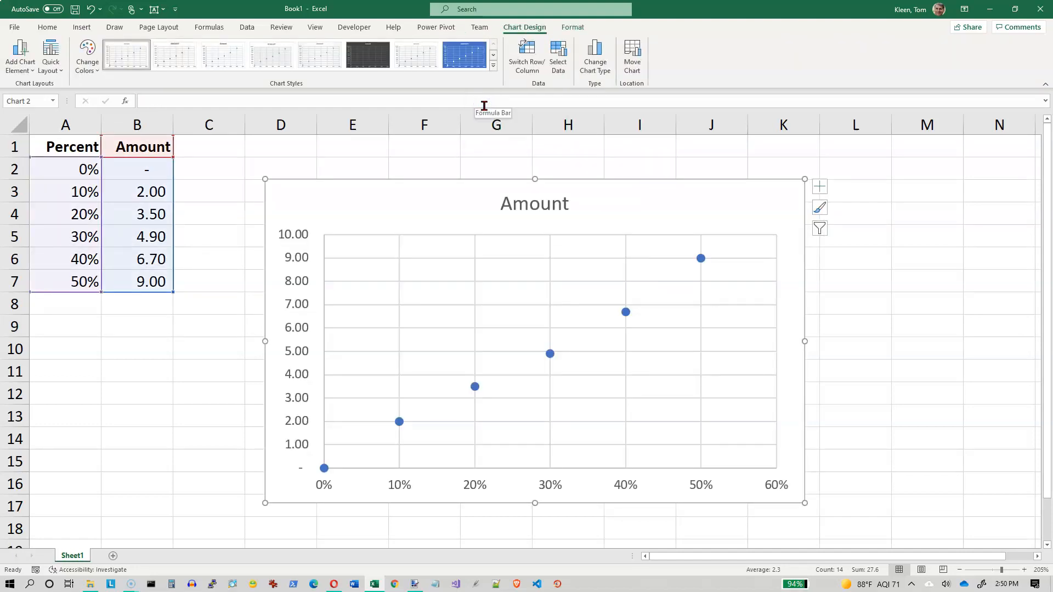
Add a linear trendline to the scatter chart and display its equation on the chart.
{"action": "left_click", "coordinate": [821, 189]}
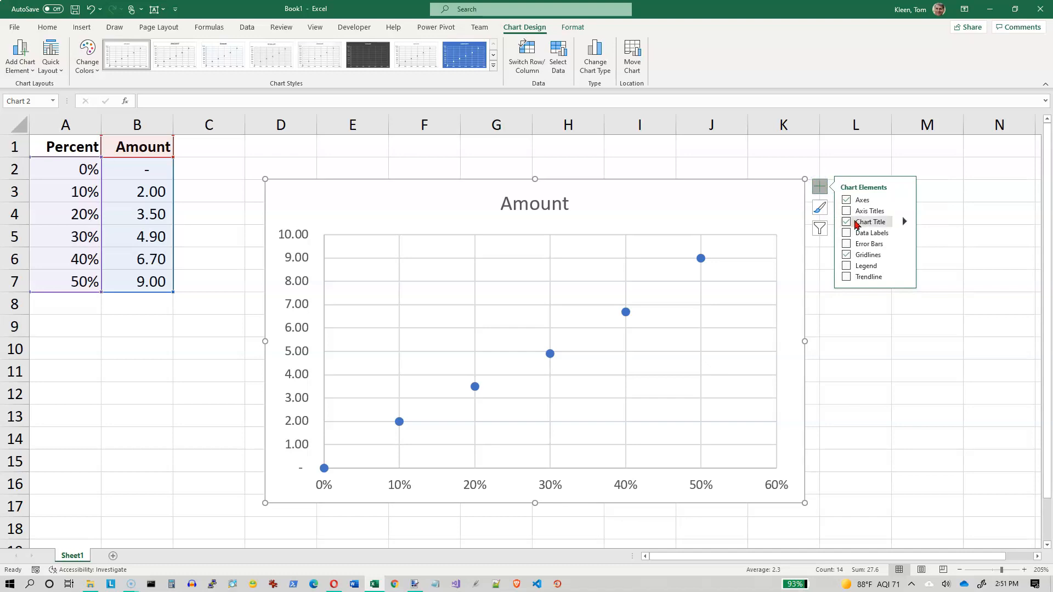
{"action": "left_click", "coordinate": [905, 277]}
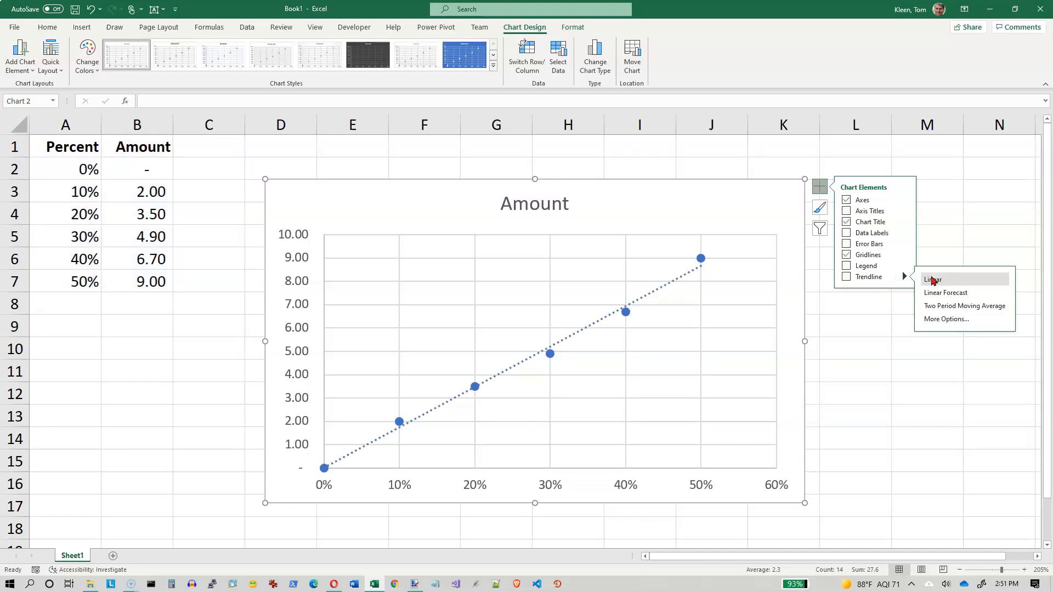
{"action": "left_click", "coordinate": [939, 321]}
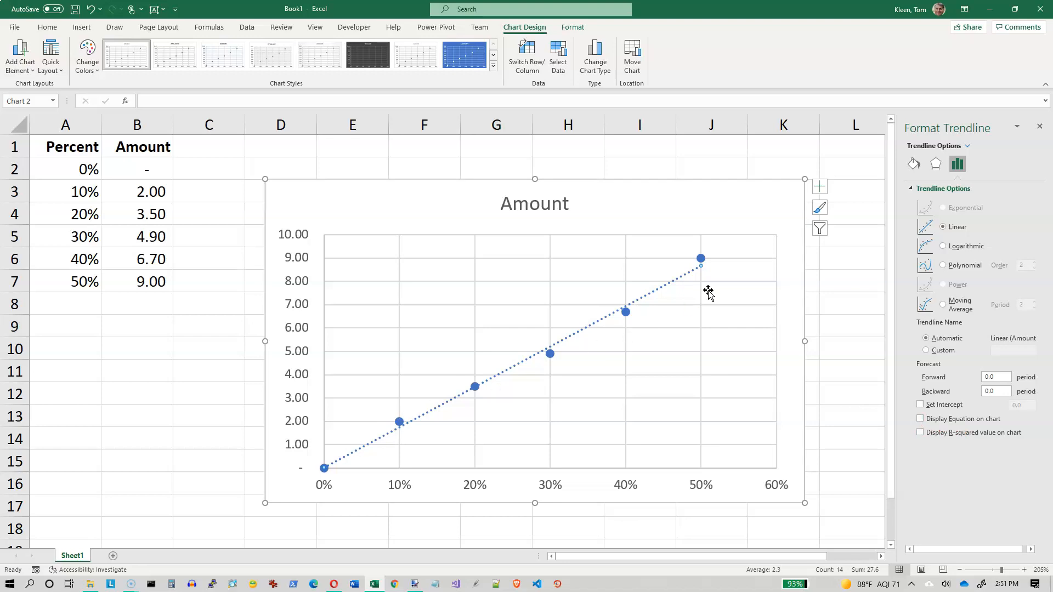
{"action": "left_click", "coordinate": [921, 420]}
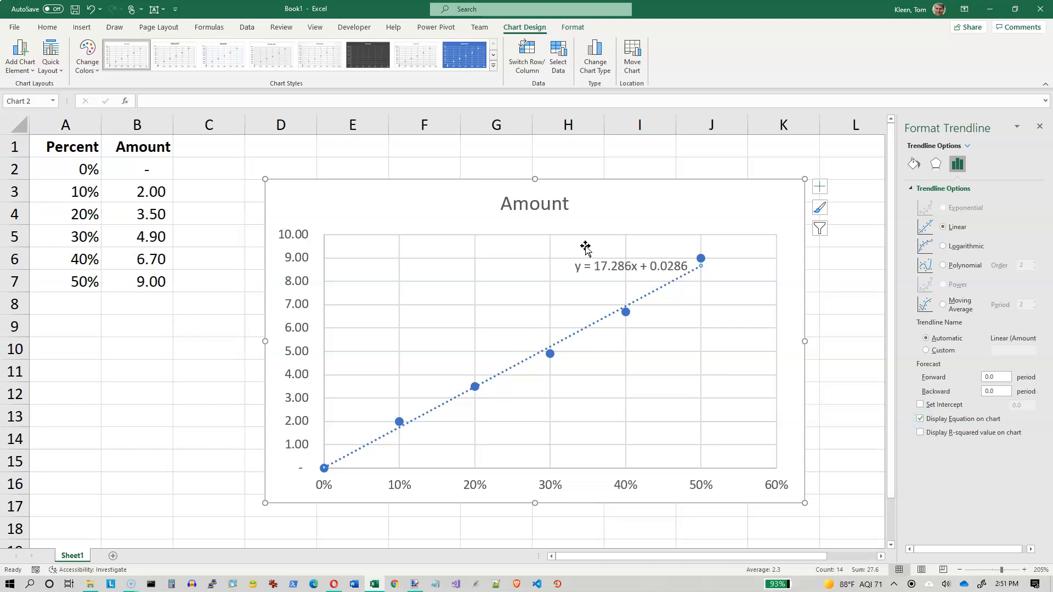
Format the trendline equation in 12-point red text and move it up and left, clear of the trendline.
{"action": "left_click", "coordinate": [601, 266]}
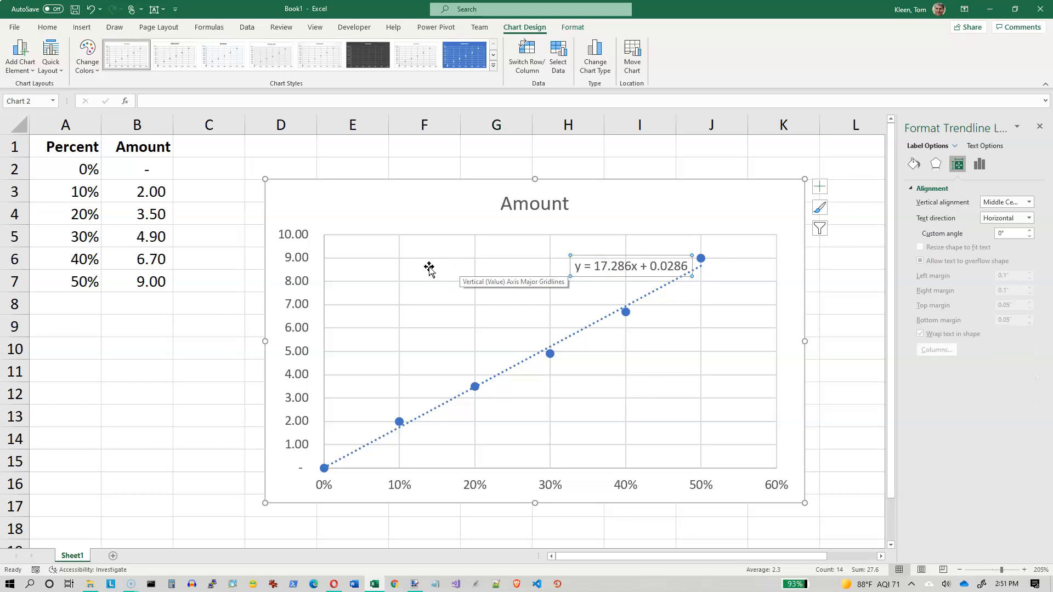
{"action": "left_click", "coordinate": [48, 27]}
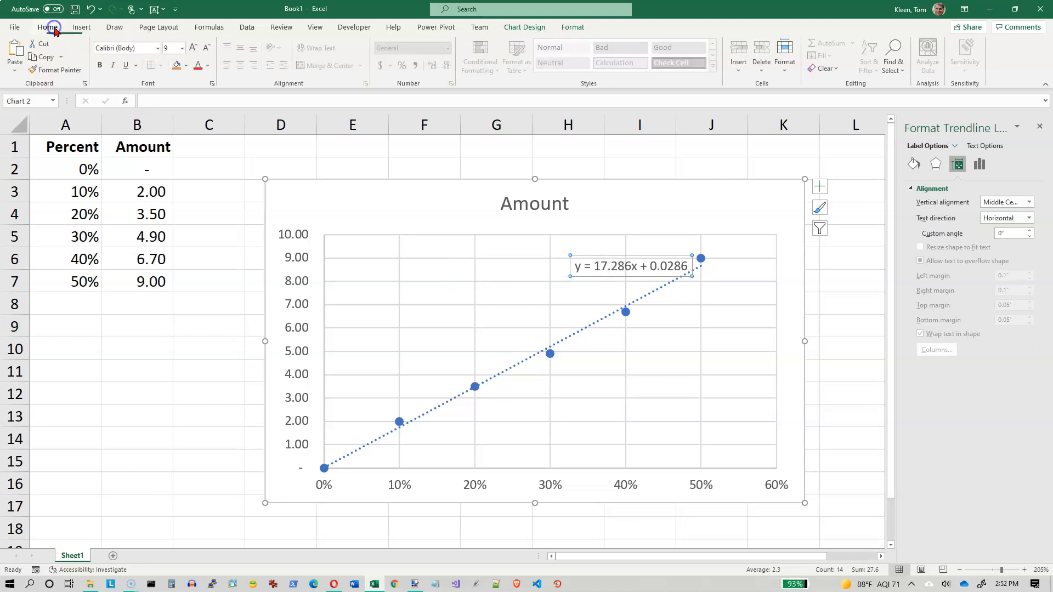
{"action": "left_click", "coordinate": [183, 48]}
{"action": "left_click", "coordinate": [174, 125]}
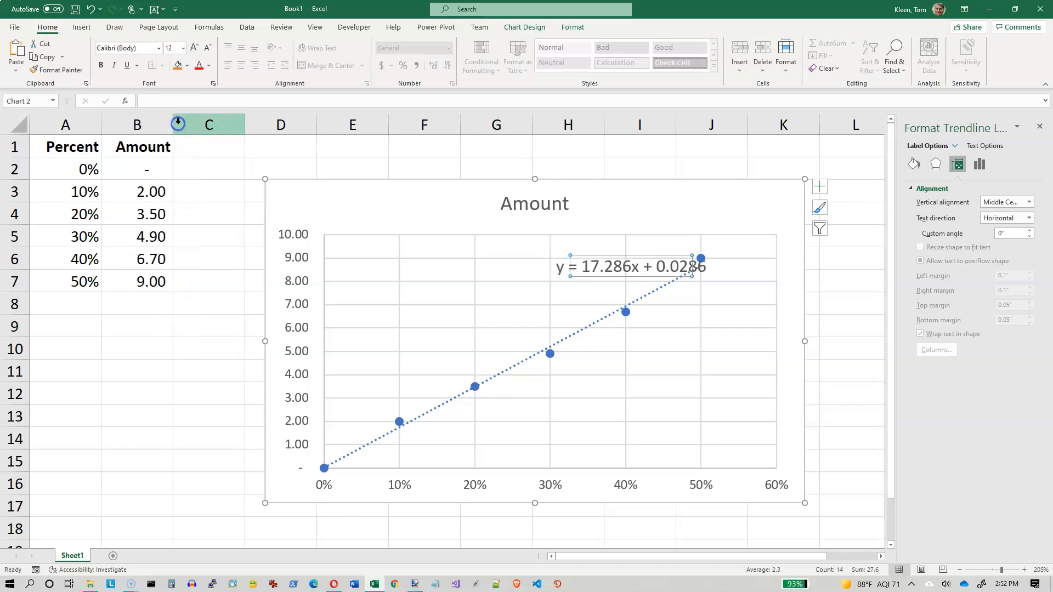
{"action": "left_click", "coordinate": [198, 65]}
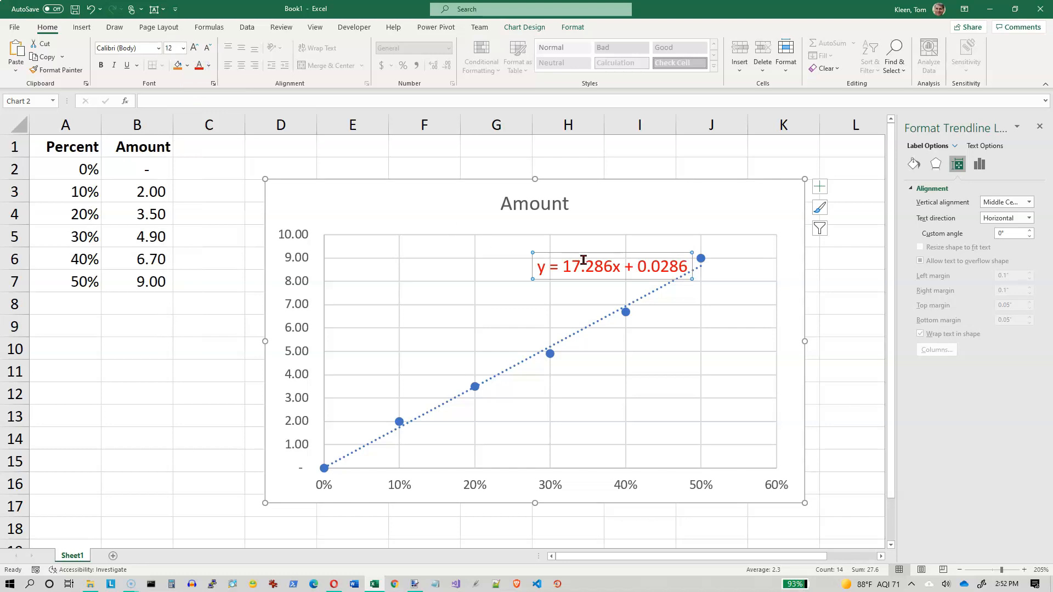
{"action": "left_click_drag", "start_coordinate": [594, 254], "coordinate": [522, 235]}
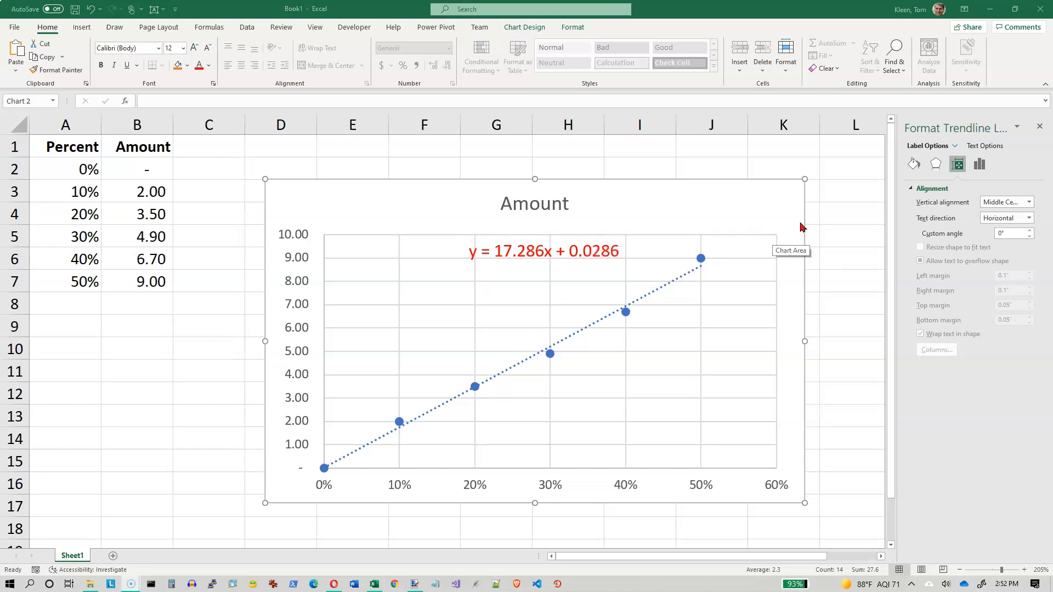
Add axis titles to both axes of the scatter chart.
{"action": "left_click", "coordinate": [786, 195]}
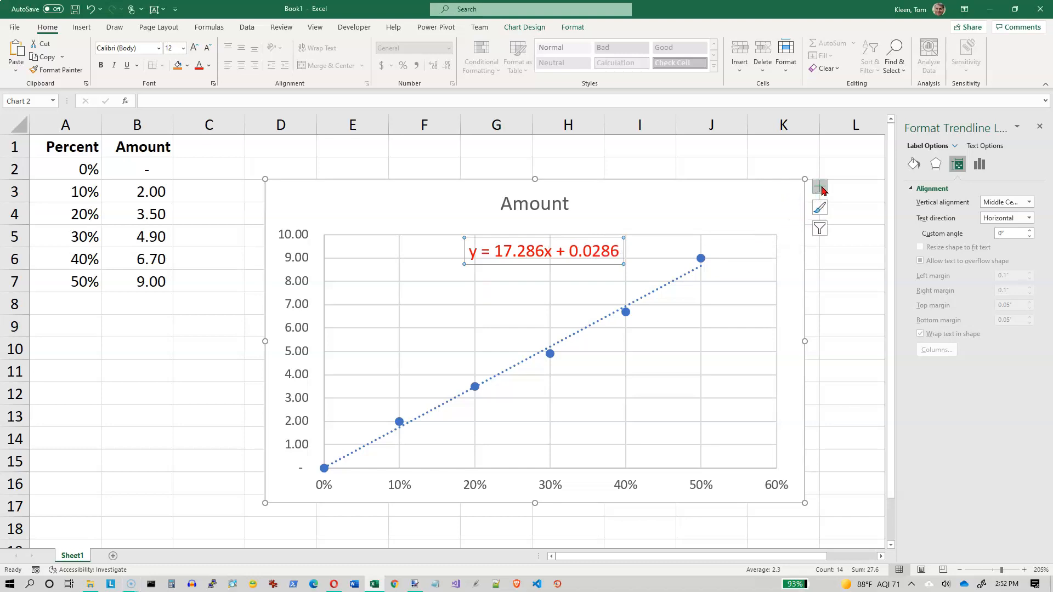
{"action": "left_click", "coordinate": [819, 187]}
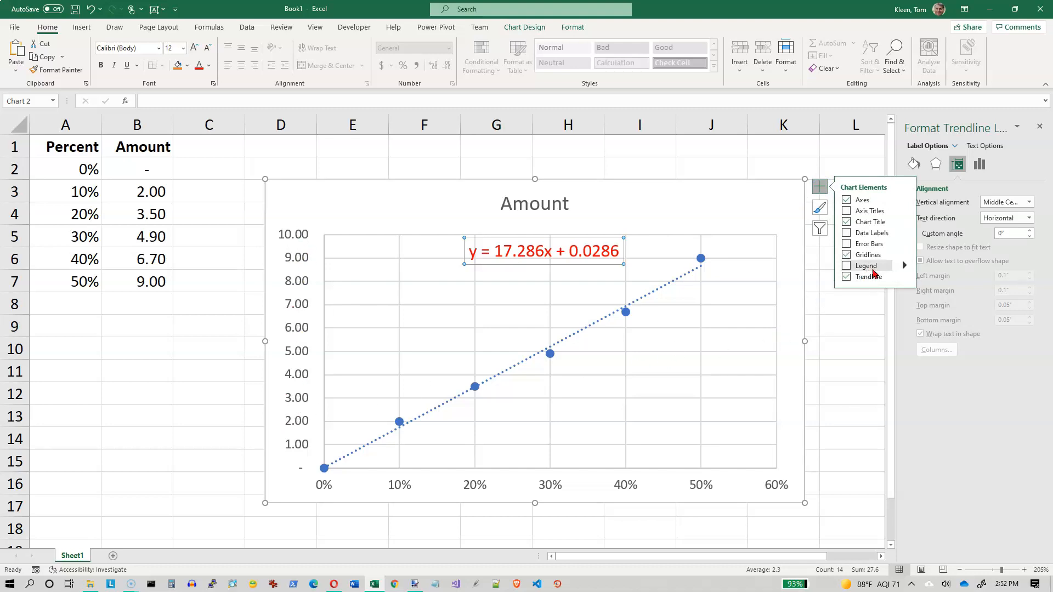
{"action": "left_click", "coordinate": [847, 212]}
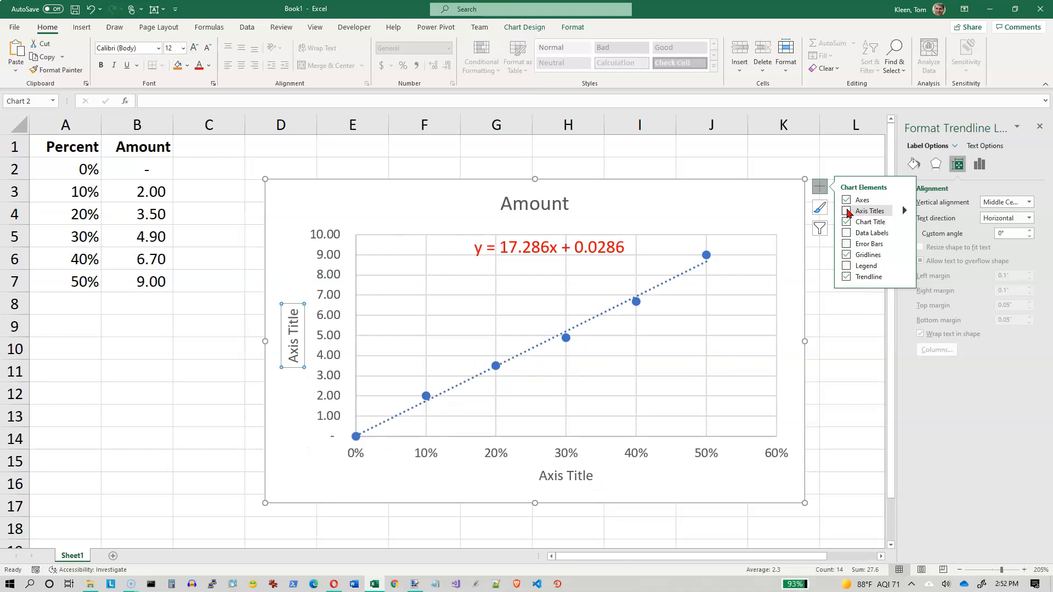
{"action": "left_click", "coordinate": [848, 212]}
{"action": "left_click", "coordinate": [848, 212]}
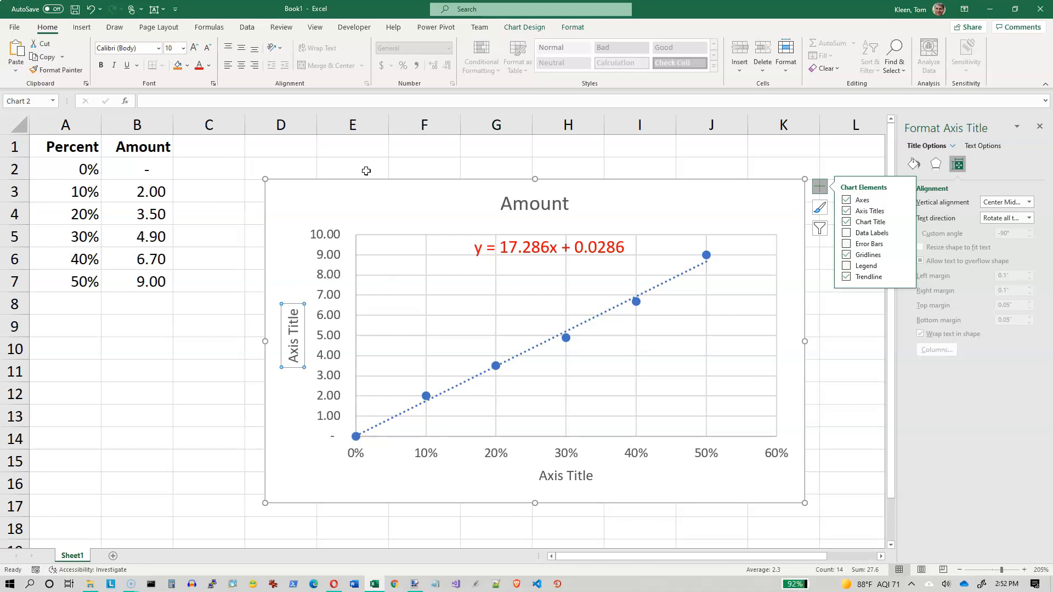
Title the vertical axis Amount and the horizontal axis Percent.
{"action": "type", "text": "Amount"}
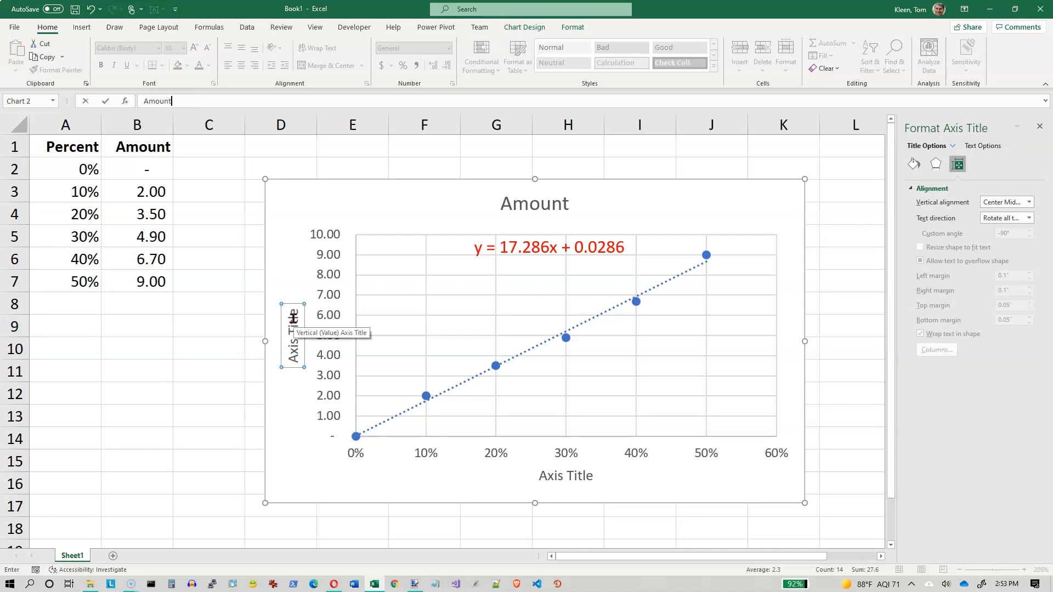
{"action": "key", "text": "Return"}
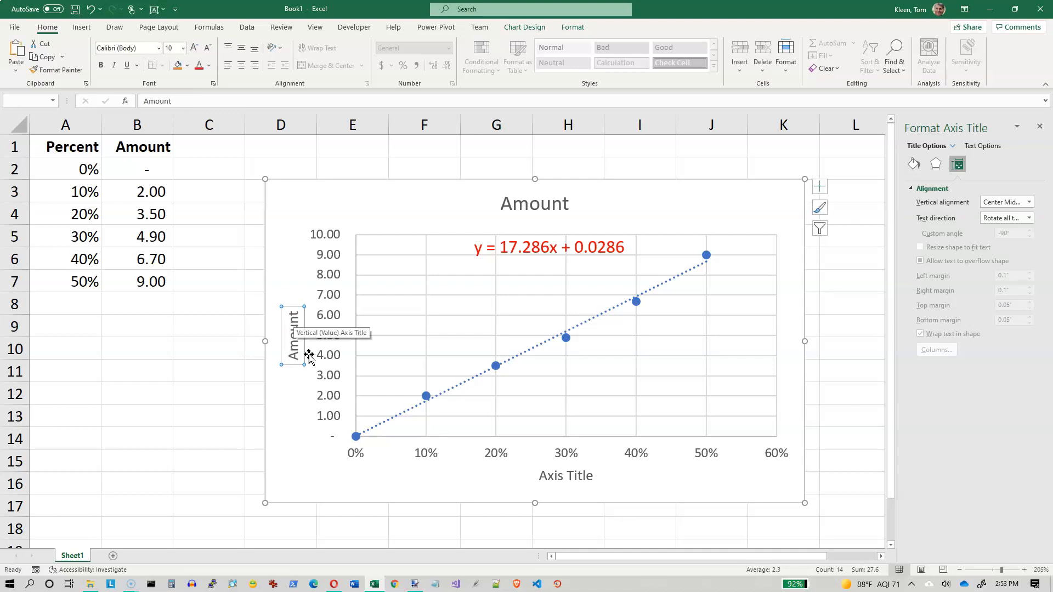
{"action": "left_click", "coordinate": [575, 476]}
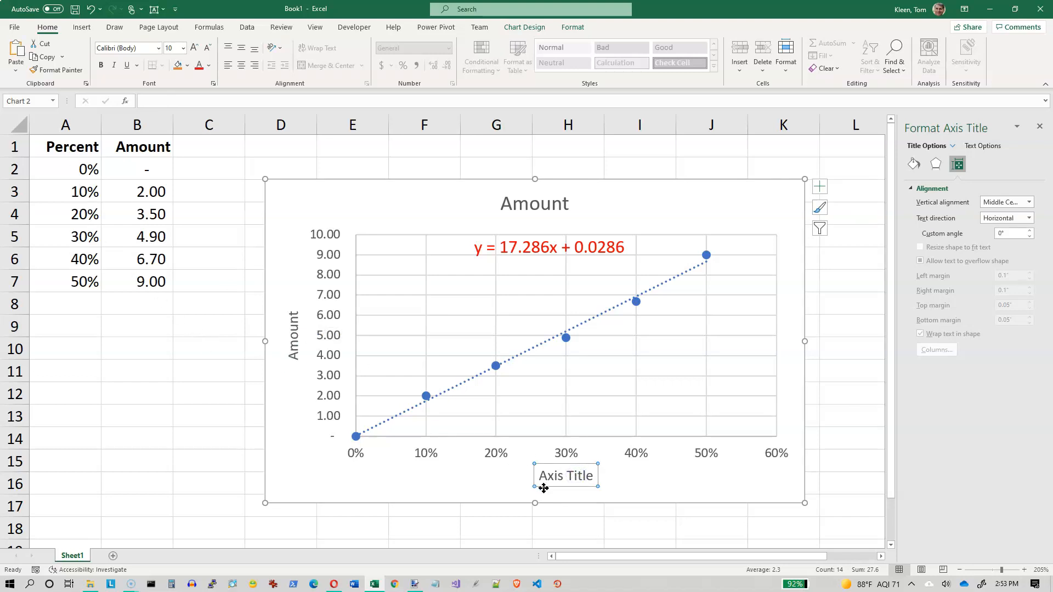
{"action": "type", "text": "Percent"}
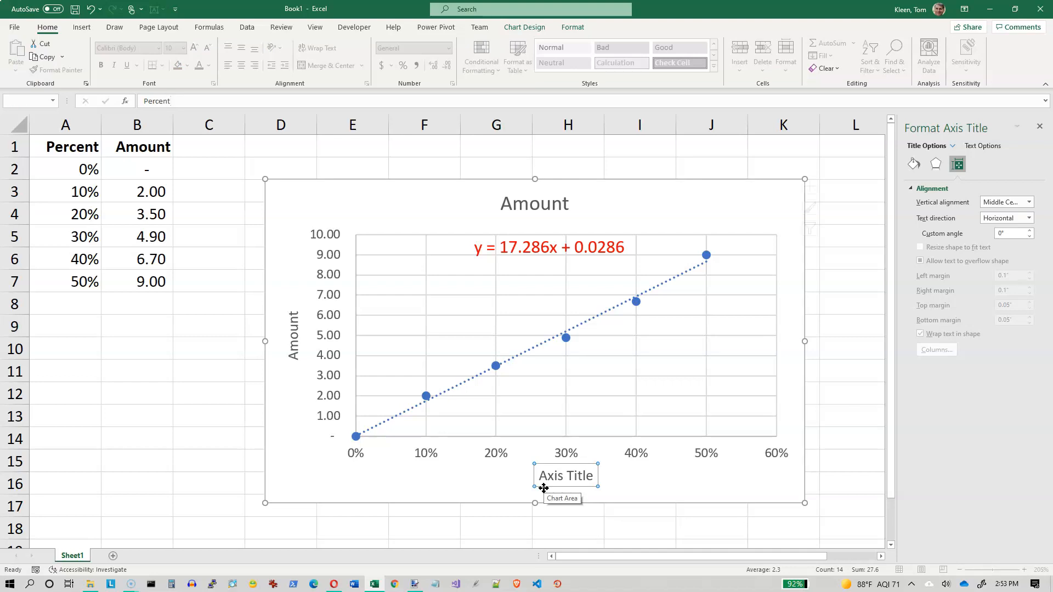
{"action": "key", "text": "Return"}
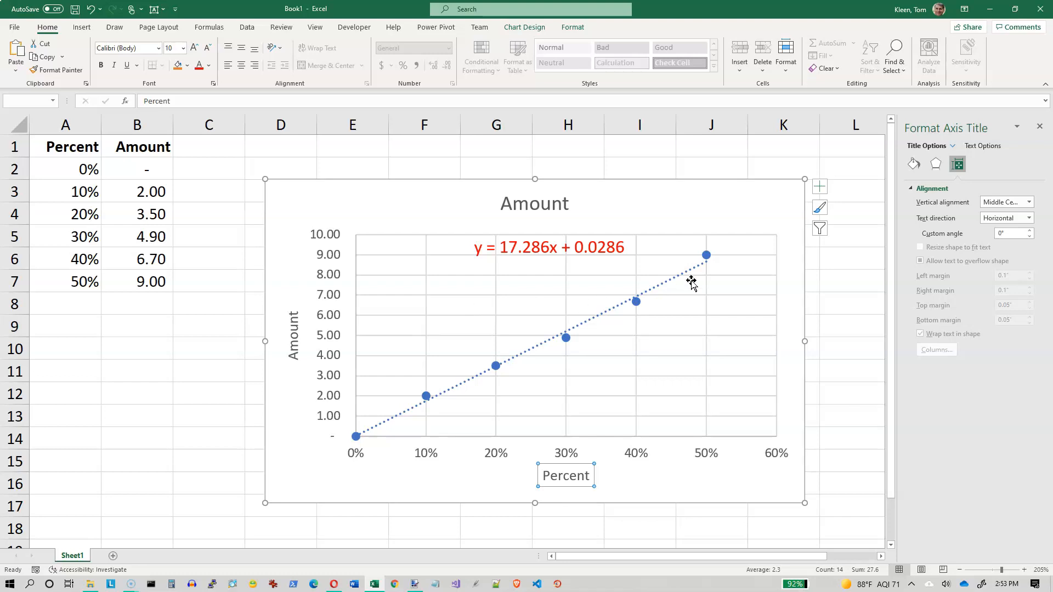
Add a legend to the chart and move the chart to a new sheet named Chart1.
{"action": "left_click", "coordinate": [820, 188]}
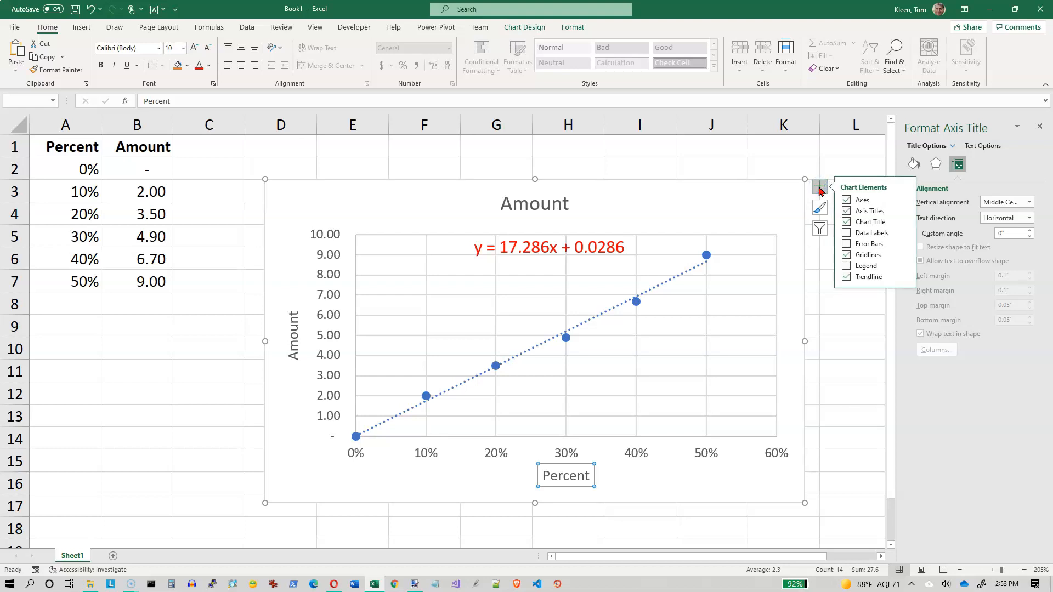
{"action": "left_click", "coordinate": [849, 268]}
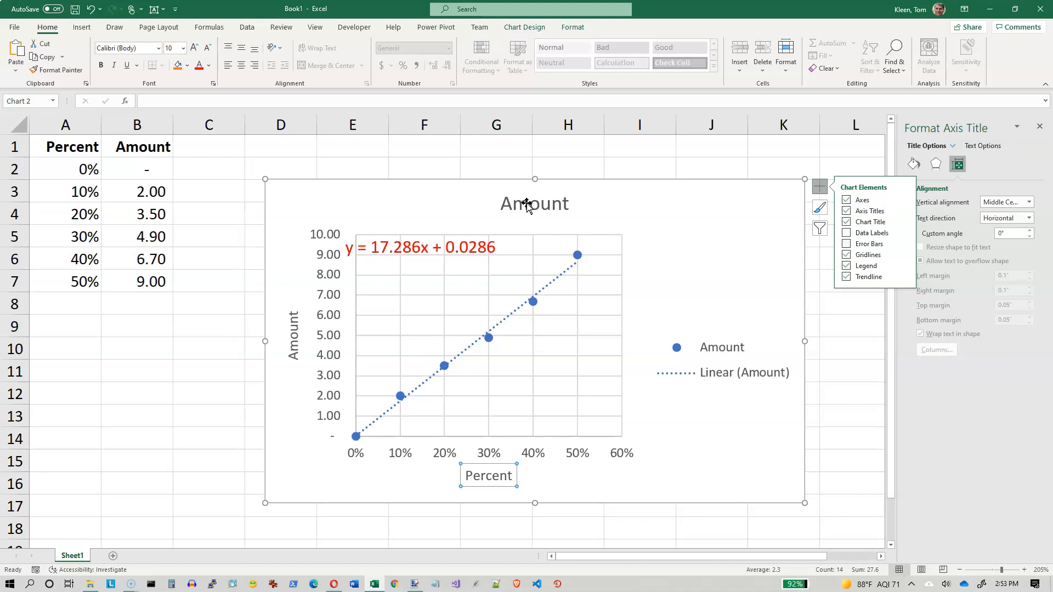
{"action": "left_click", "coordinate": [525, 28]}
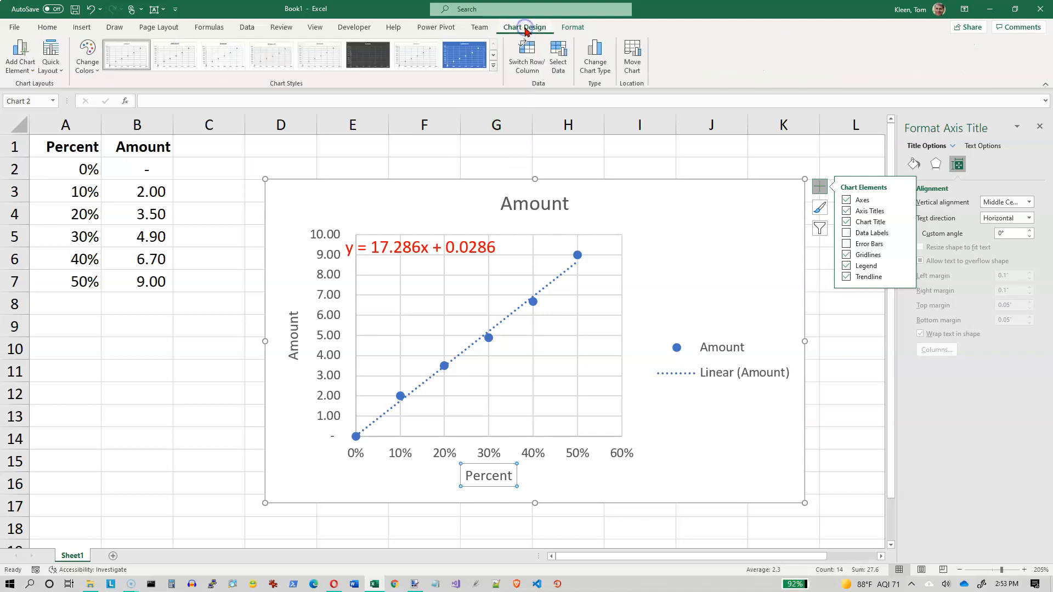
{"action": "left_click", "coordinate": [632, 54]}
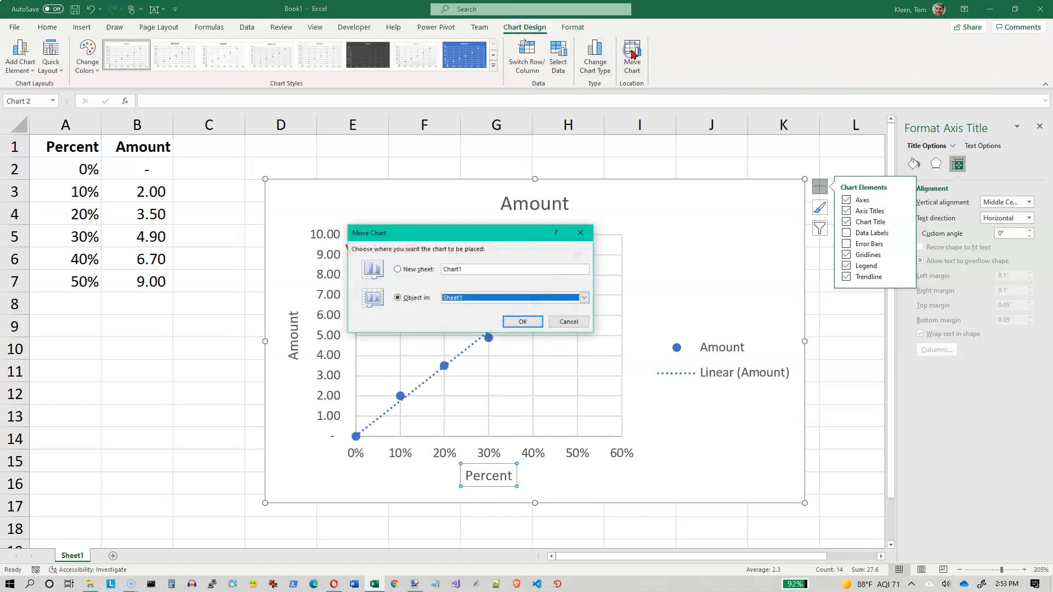
{"action": "left_click", "coordinate": [398, 269]}
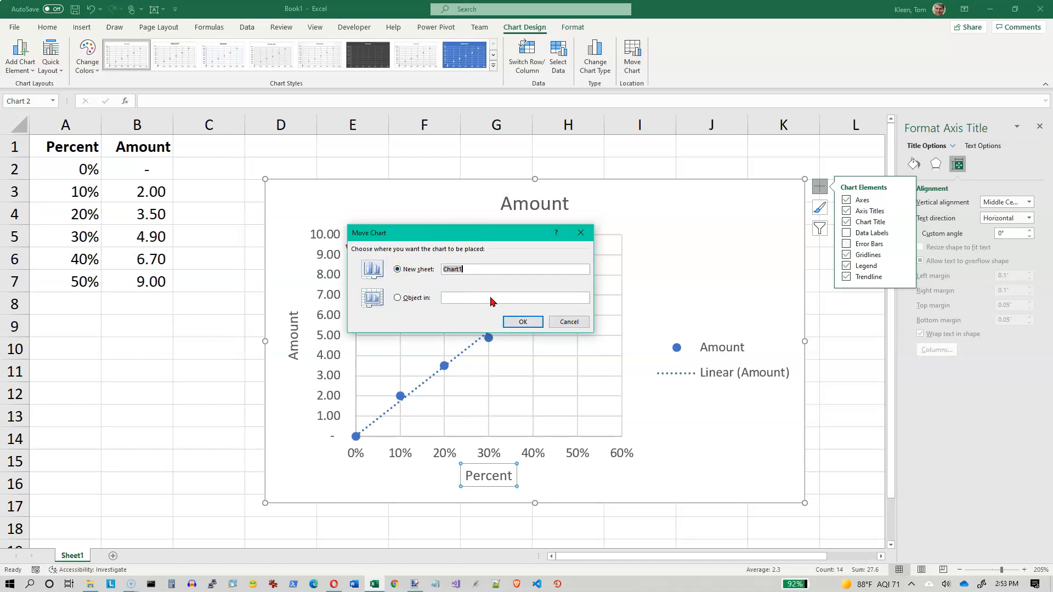
{"action": "left_click", "coordinate": [521, 322]}
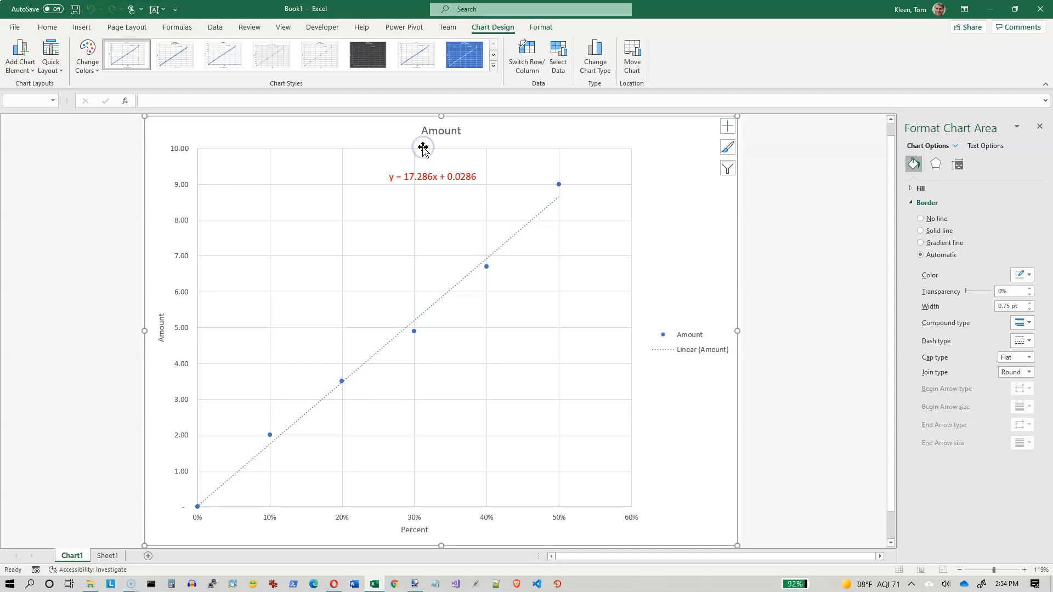
Select the chart's axes, titles, legend, plot area and horizontal gridlines one after another to examine their formatting options.
{"action": "left_click", "coordinate": [183, 155]}
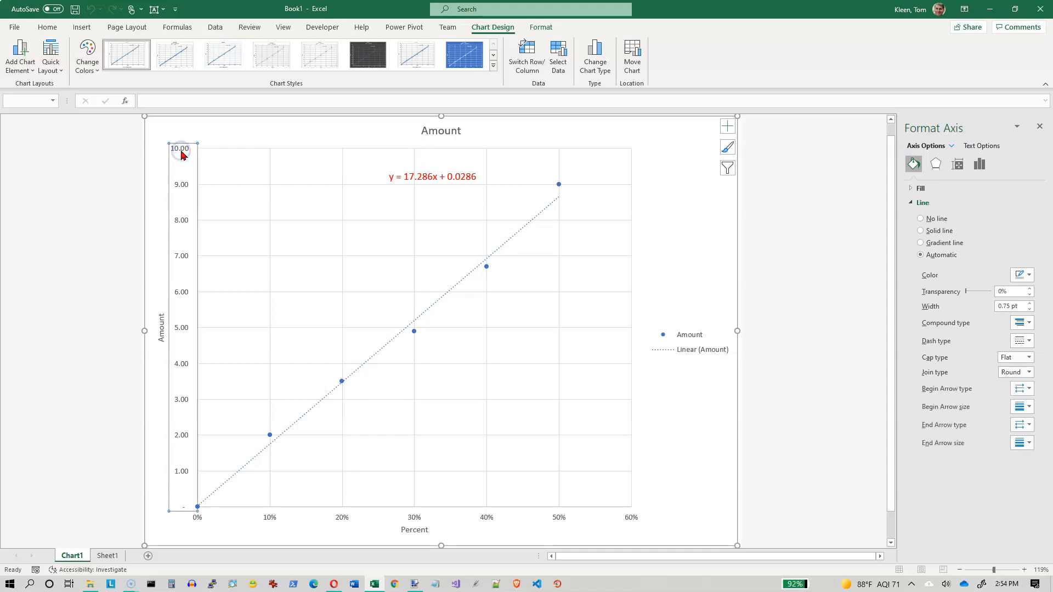
{"action": "left_click", "coordinate": [426, 137]}
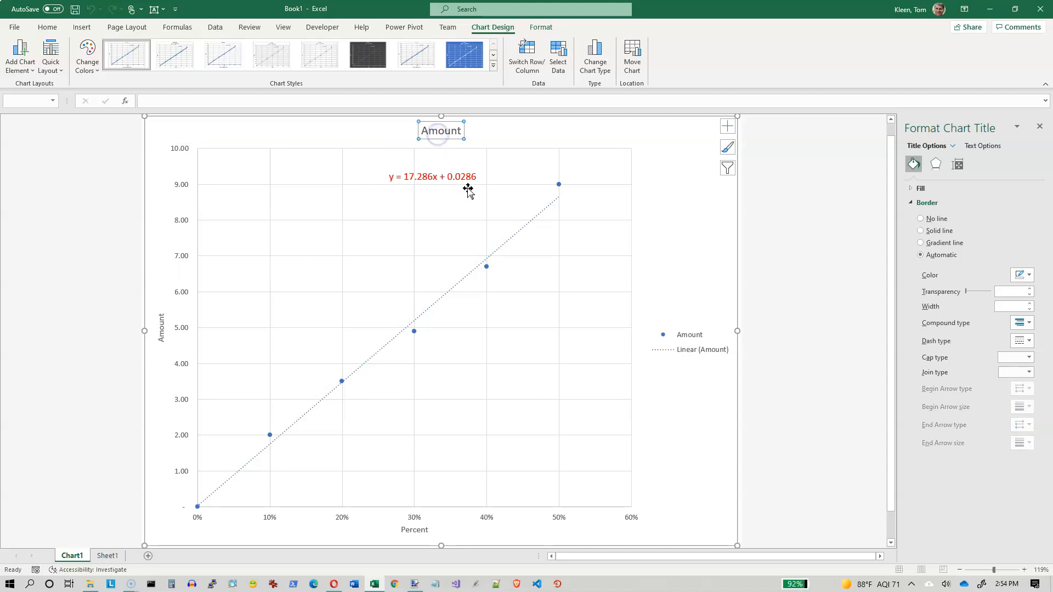
{"action": "left_click", "coordinate": [689, 344]}
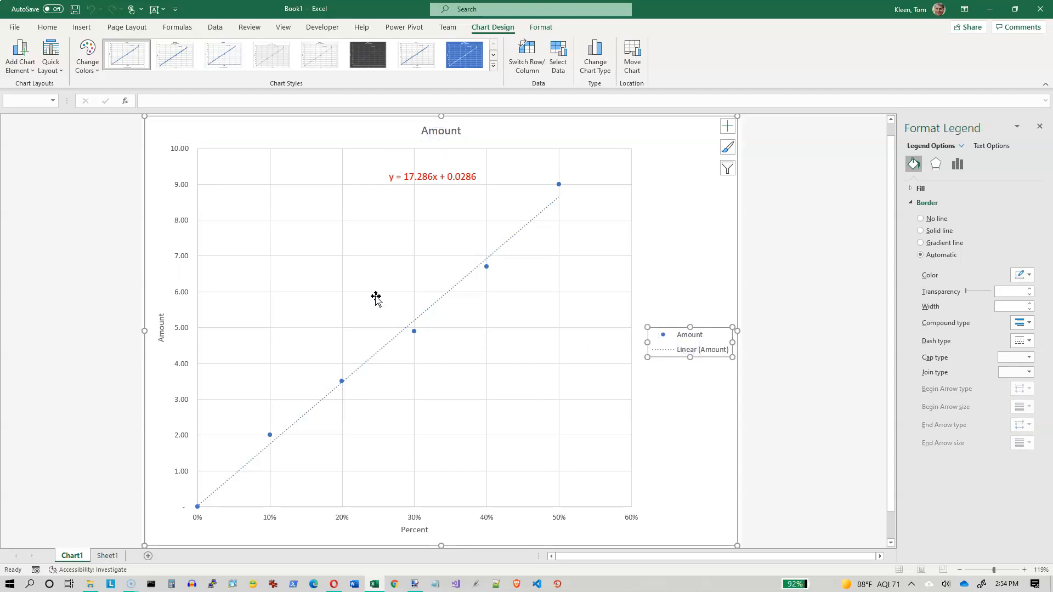
{"action": "left_click", "coordinate": [181, 222]}
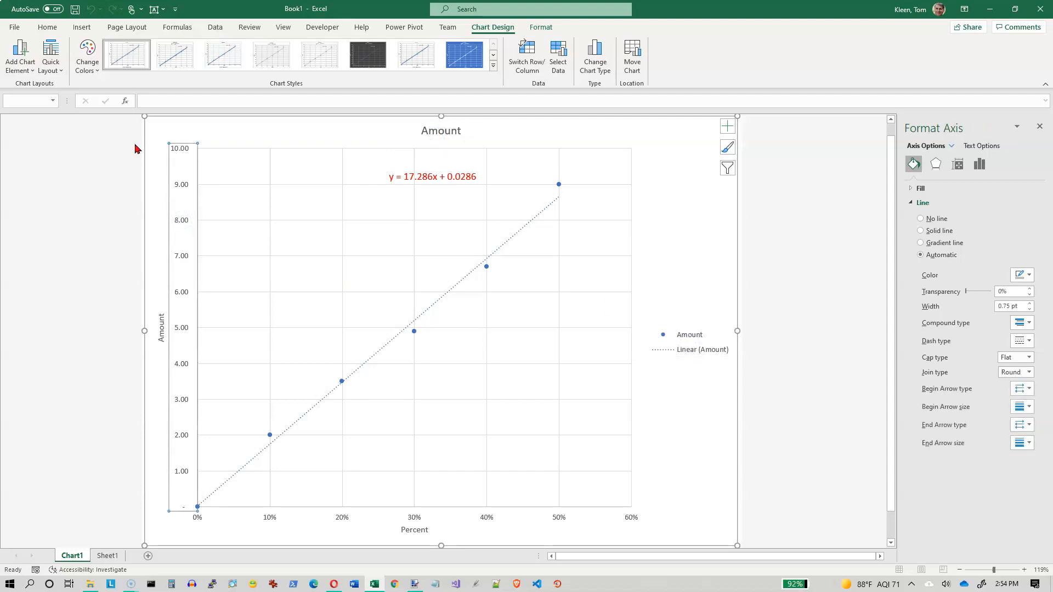
{"action": "left_click", "coordinate": [47, 27]}
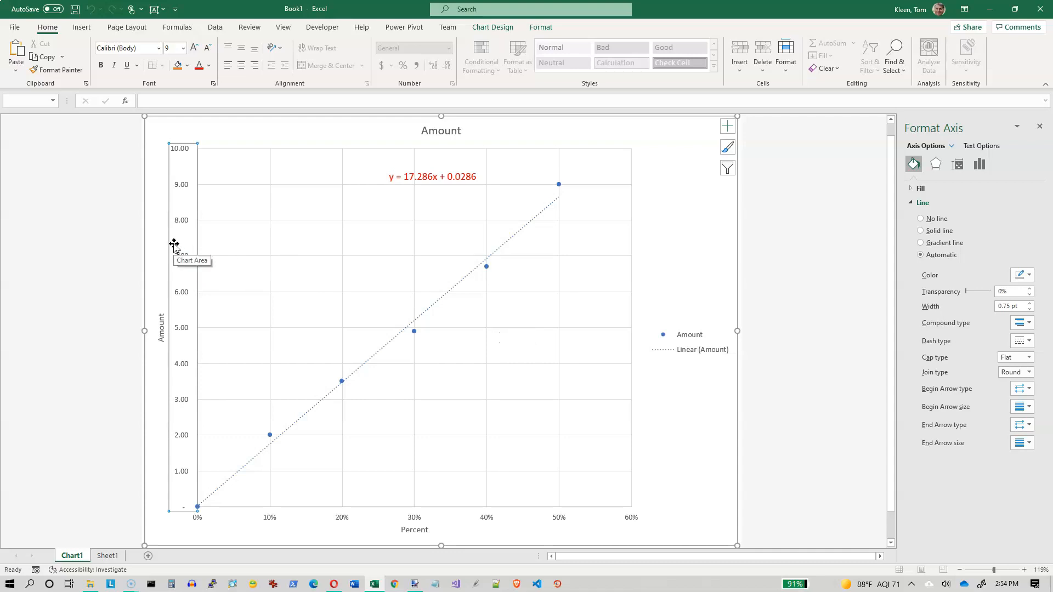
{"action": "left_click", "coordinate": [160, 318]}
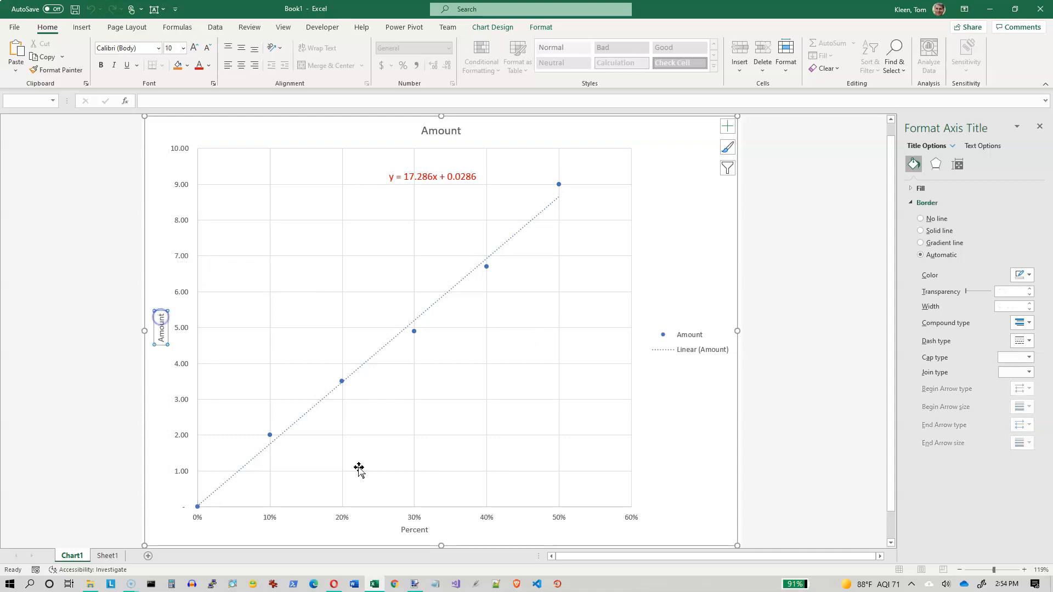
{"action": "left_click", "coordinate": [415, 531]}
{"action": "left_click", "coordinate": [415, 518]}
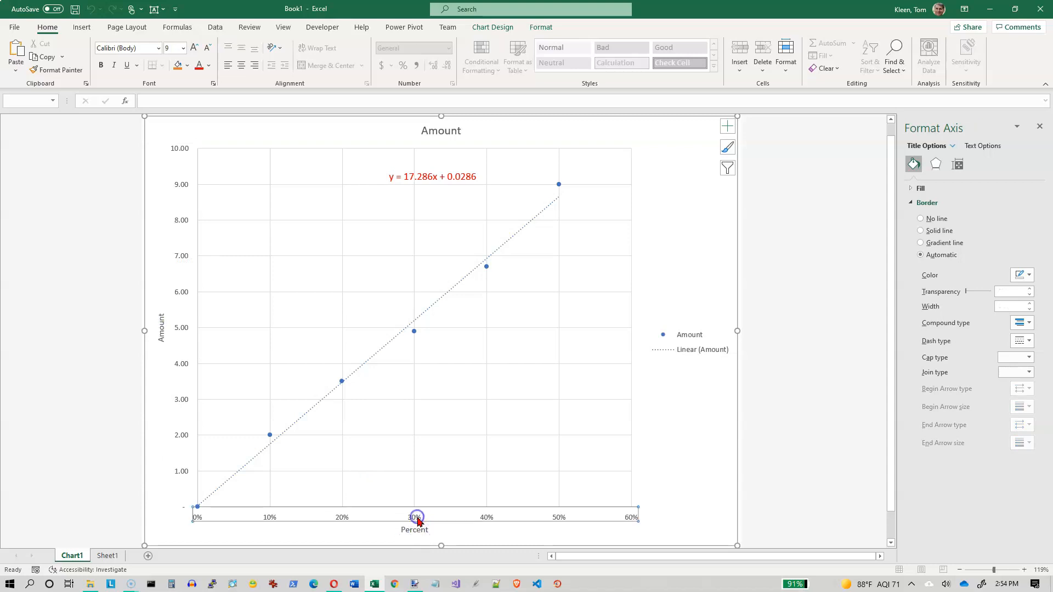
{"action": "left_click", "coordinate": [376, 278]}
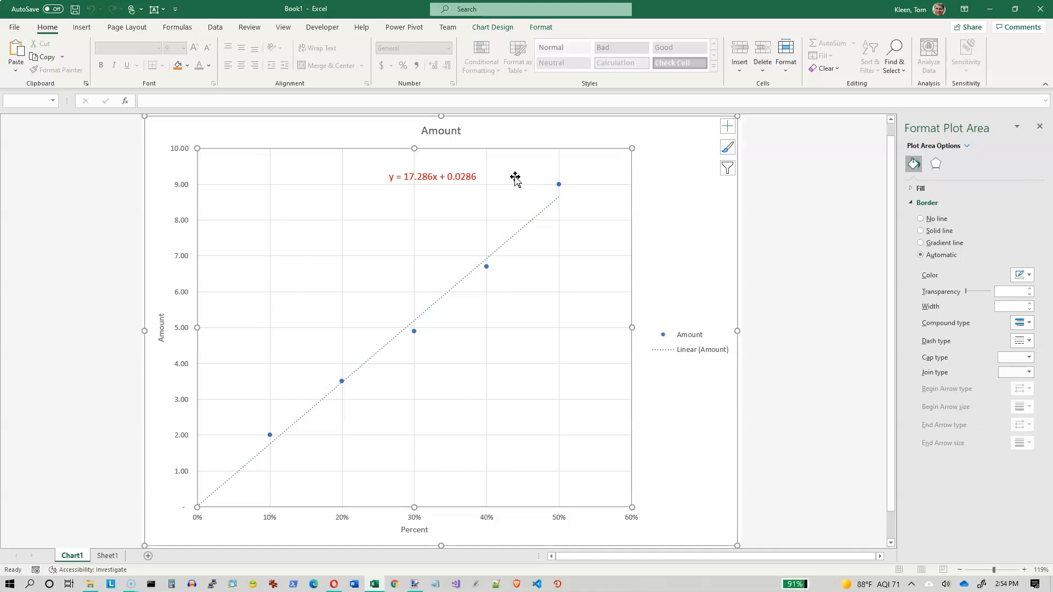
{"action": "left_click", "coordinate": [283, 185]}
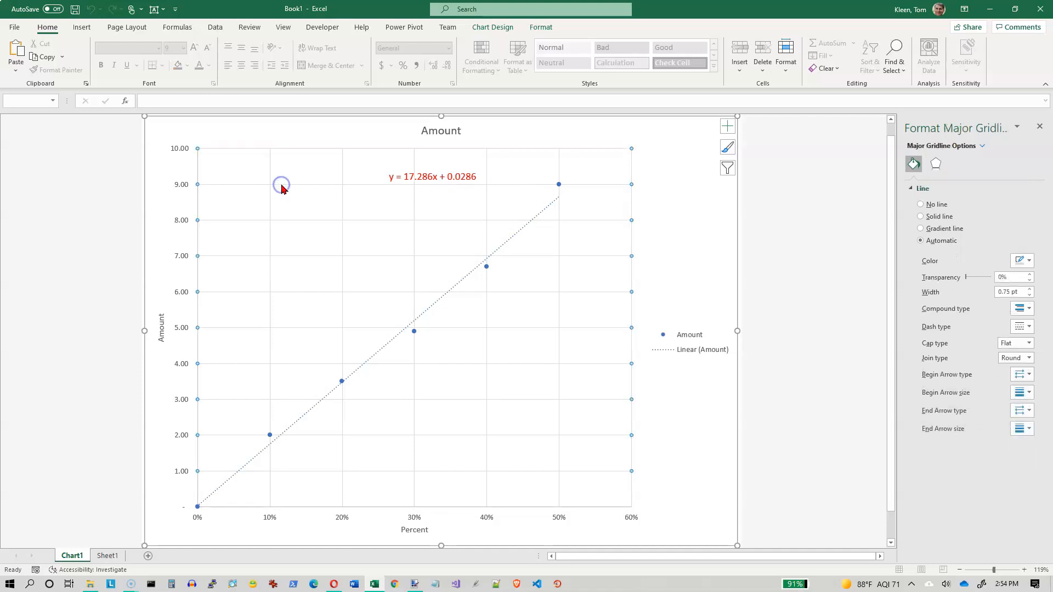